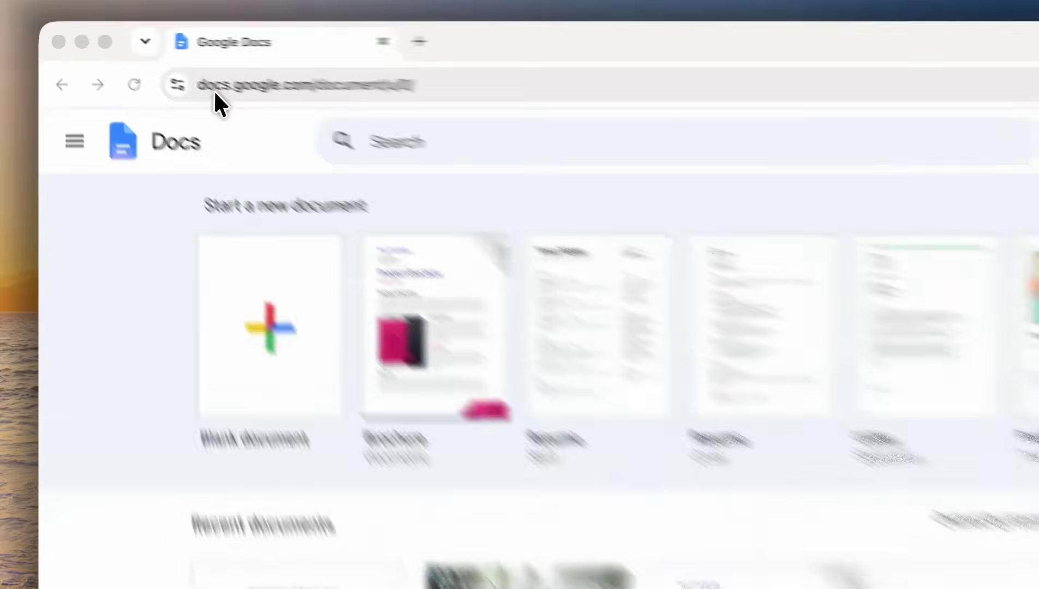
# - Create a new blank document from the Google Docs home page and place the text cursor on its first line
pyautogui.click(151, 68)
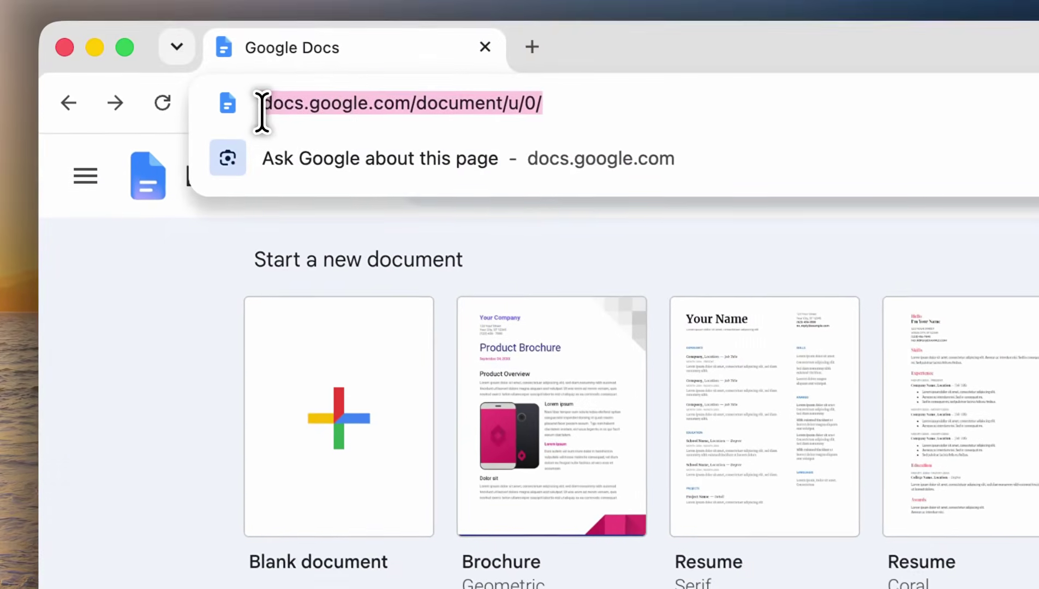
pyautogui.click(261, 109)
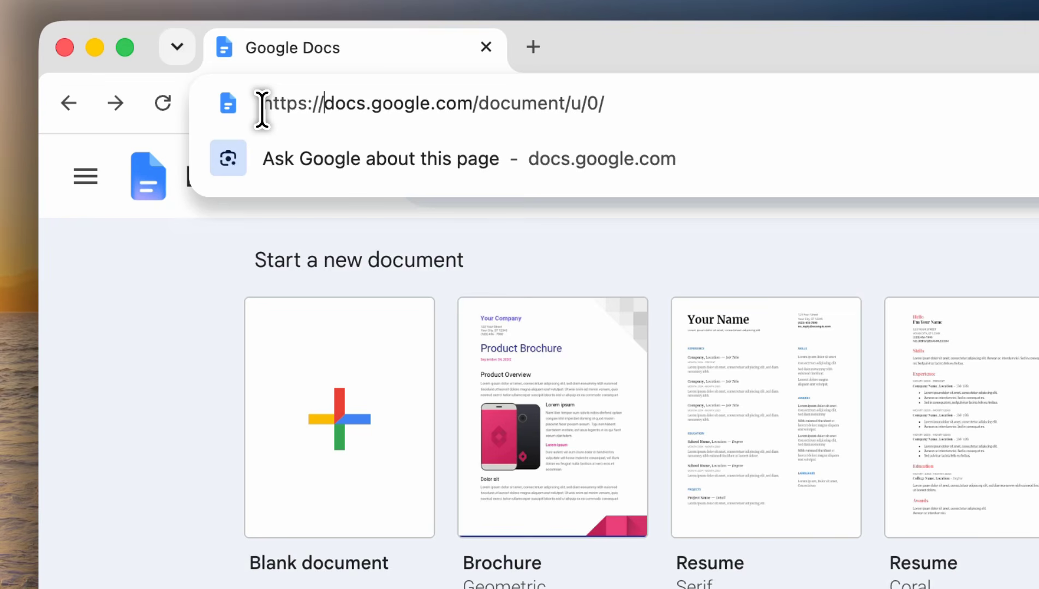
pyautogui.moveTo(262, 109); pyautogui.dragTo(473, 105)
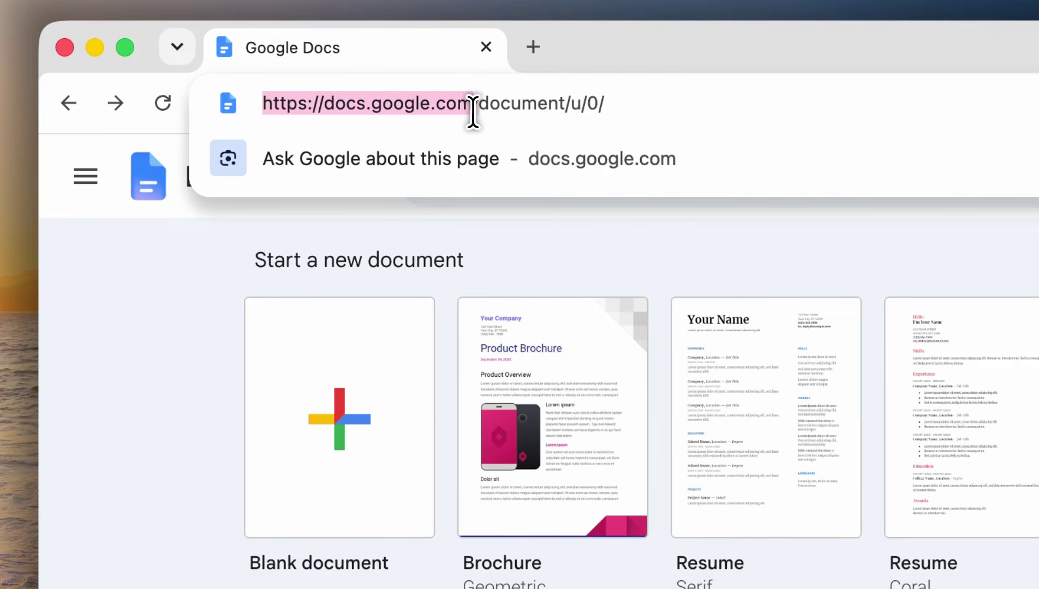
pyautogui.click(185, 297)
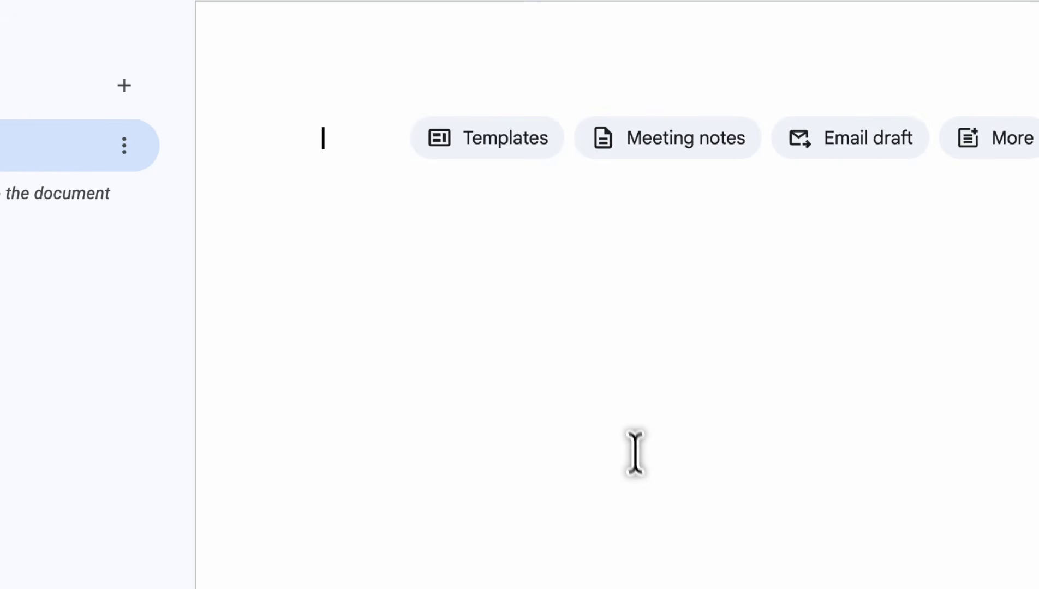
pyautogui.moveTo(360, 143); pyautogui.dragTo(390, 217)
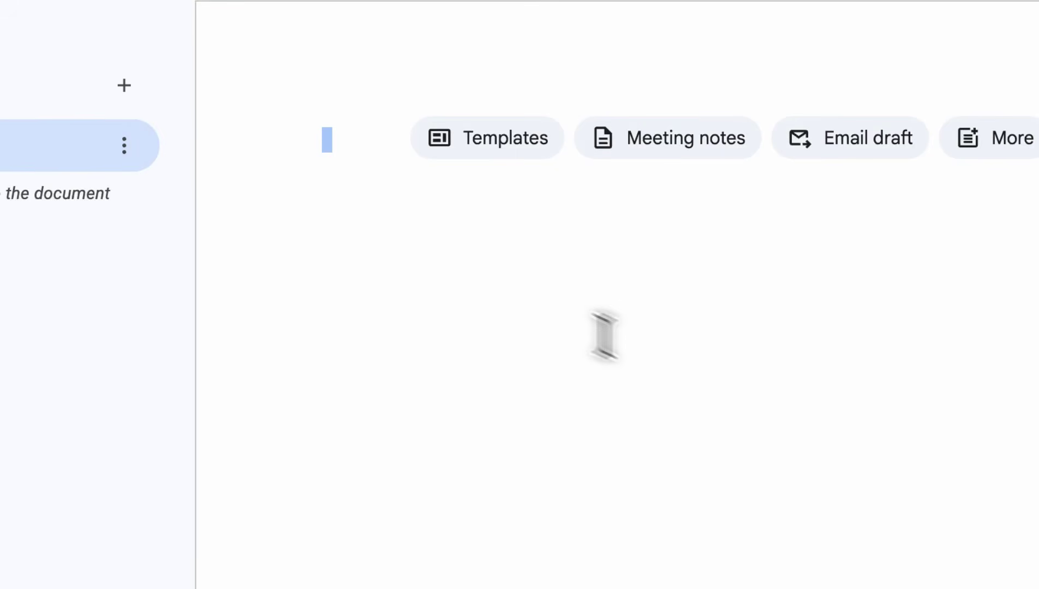
pyautogui.click(341, 132)
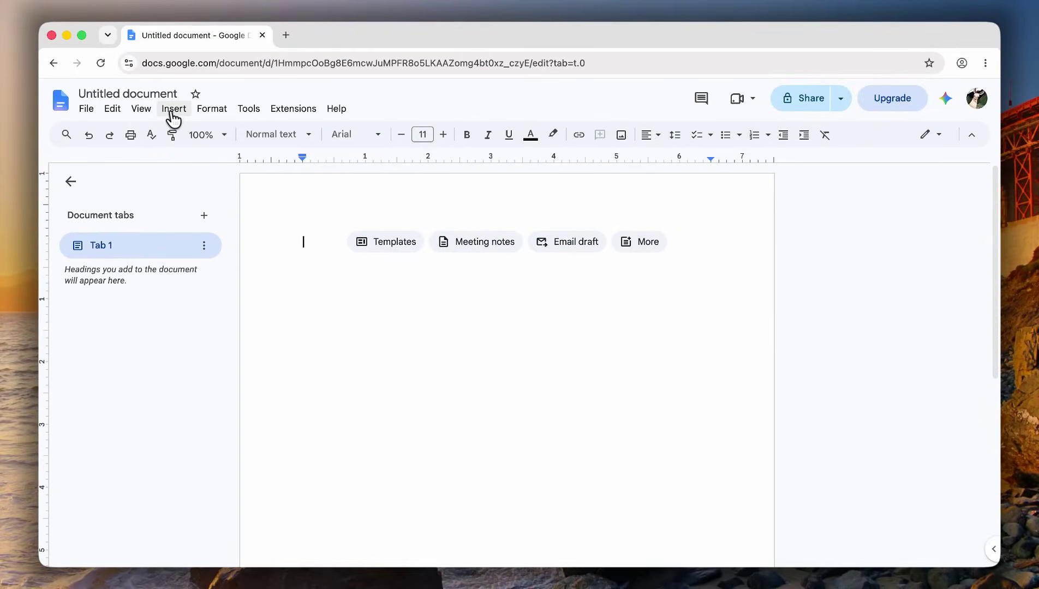
# - Open the special characters dialog and reposition it higher over the page
pyautogui.click(173, 112)
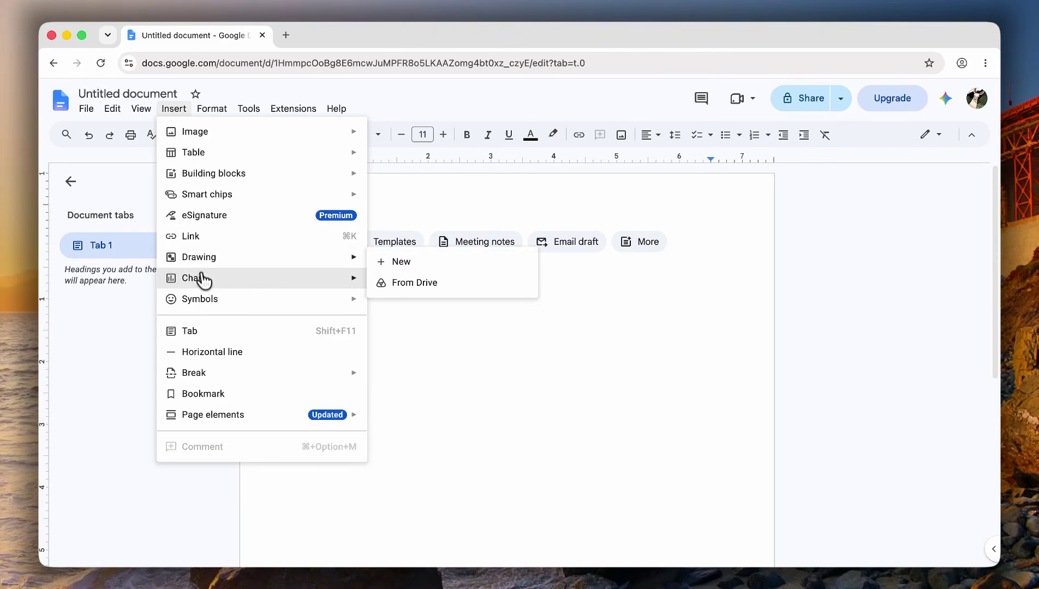
pyautogui.moveTo(204, 309)
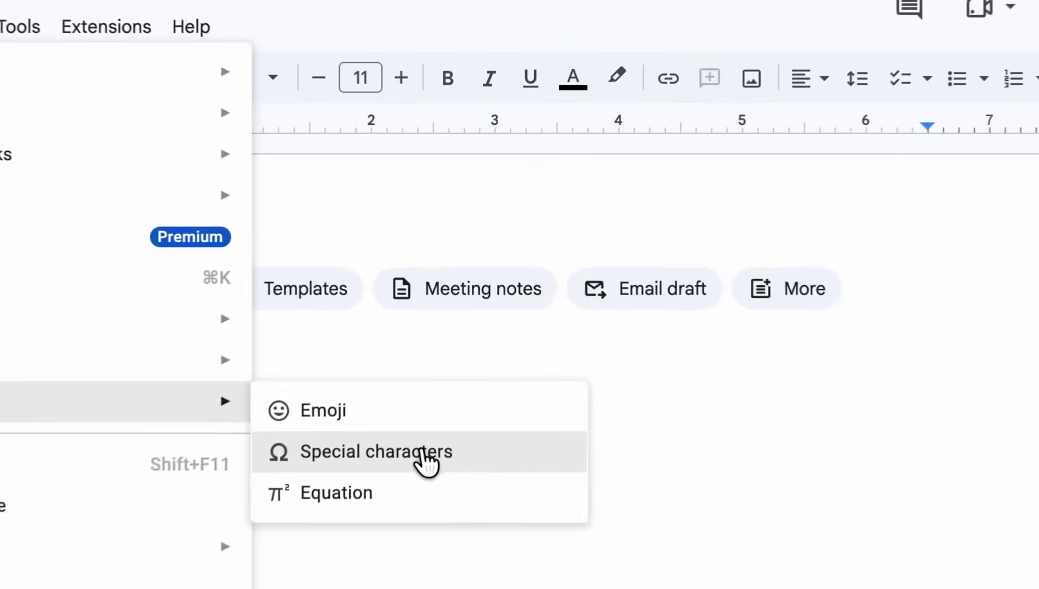
pyautogui.click(455, 327)
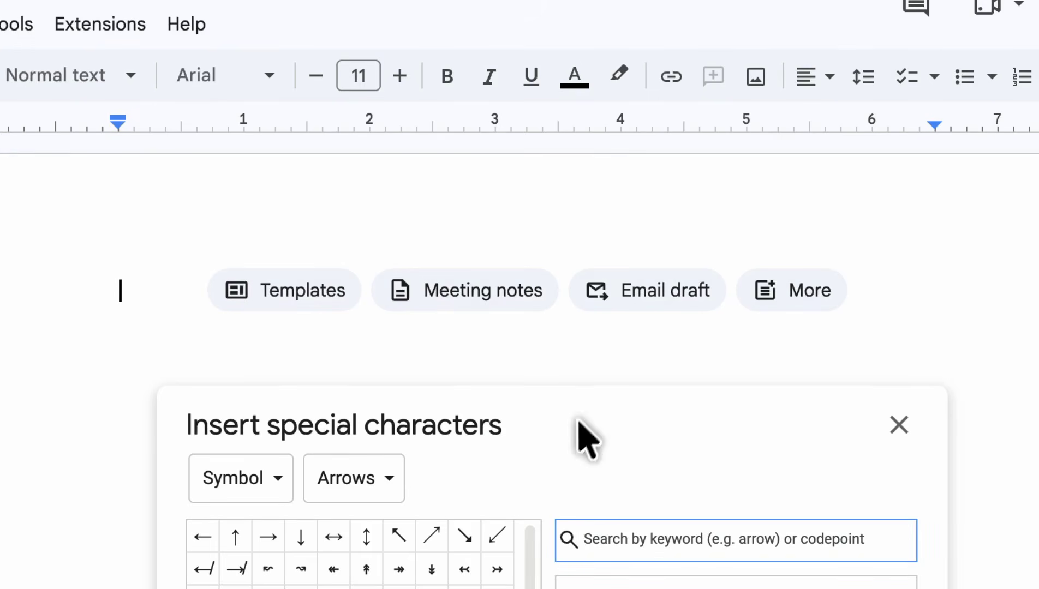
pyautogui.moveTo(592, 419); pyautogui.dragTo(570, 178)
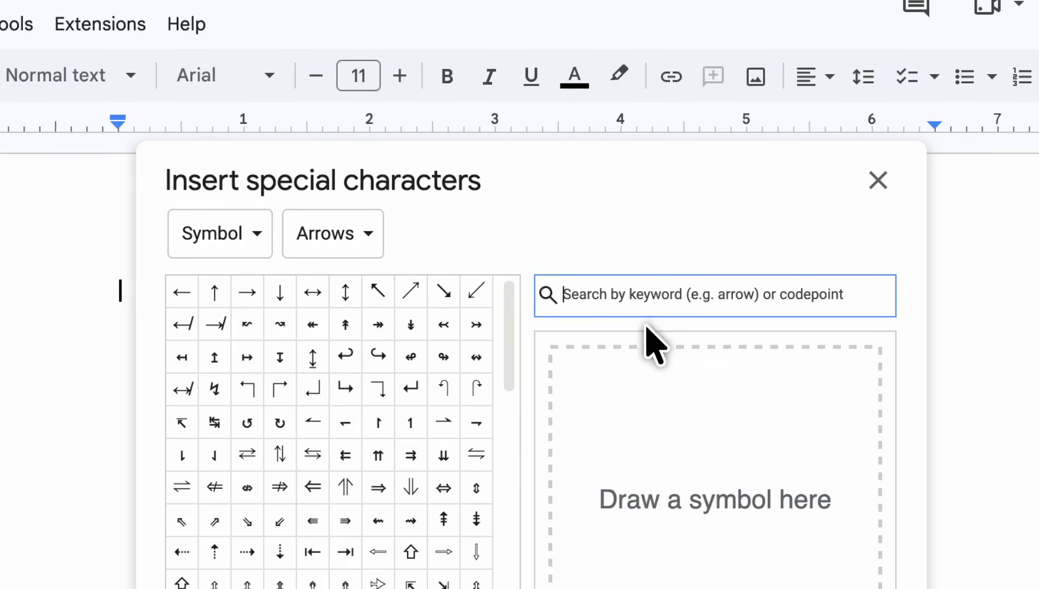
# - Find a box symbol by drawing a square in the special characters dialog, and insert the empty square into the document
pyautogui.scroll(-10, 382, 393)
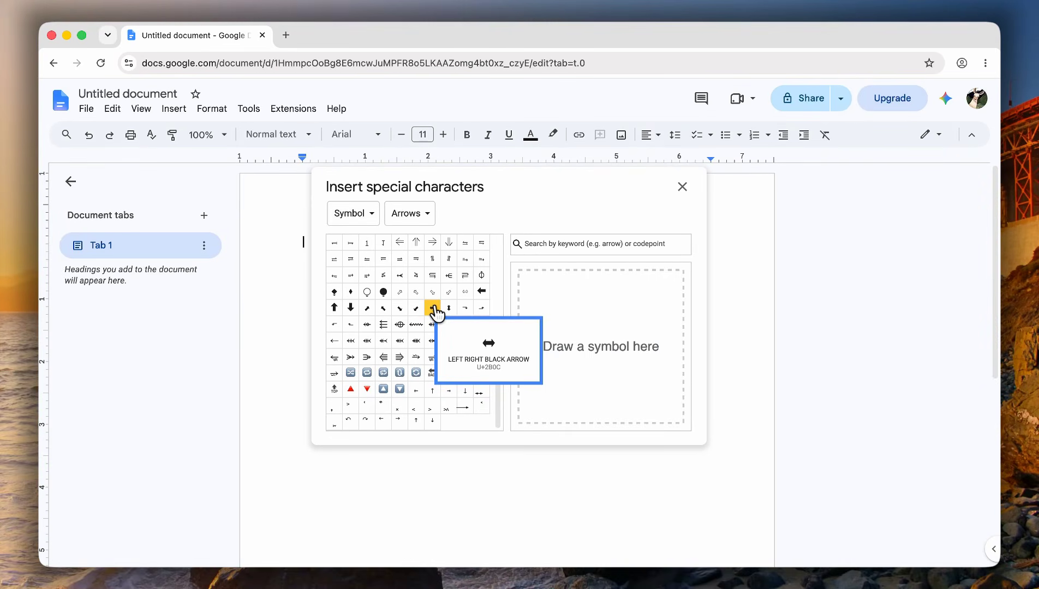
pyautogui.scroll(10, 435, 310)
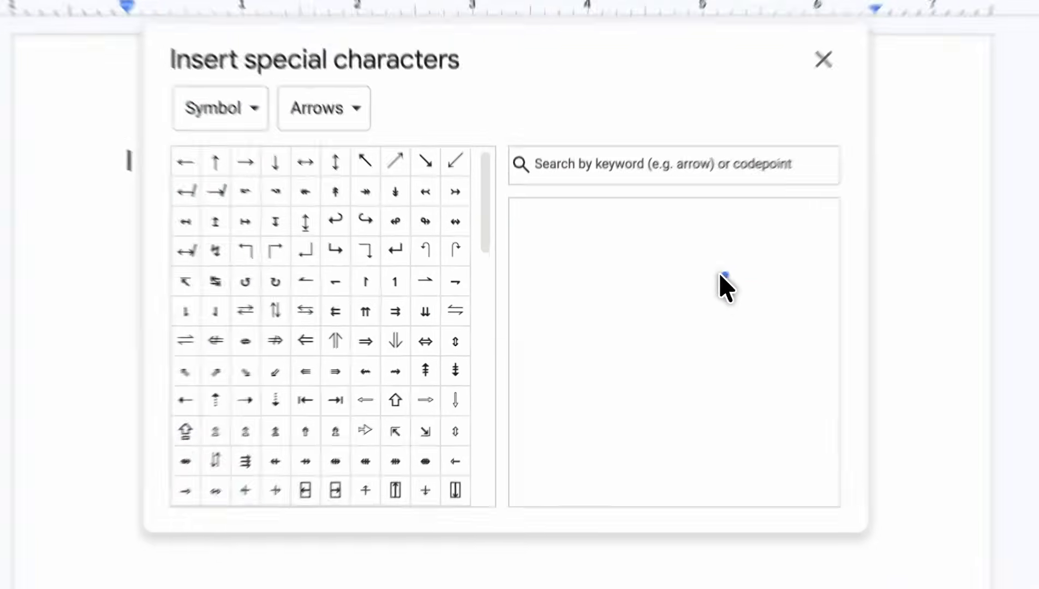
pyautogui.moveTo(630, 305)
pyautogui.mouseDown()
pyautogui.moveTo(555, 308)
pyautogui.moveTo(562, 385)
pyautogui.mouseUp()
pyautogui.moveTo(619, 428)
pyautogui.mouseDown()
pyautogui.moveTo(744, 315)
pyautogui.moveTo(741, 270)
pyautogui.mouseUp()
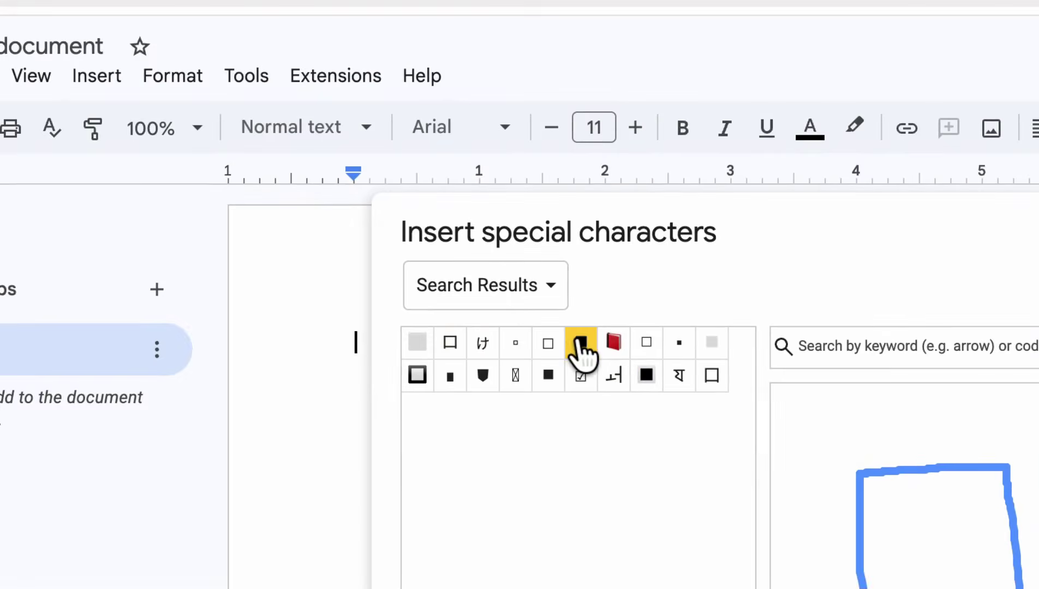
pyautogui.click(549, 346)
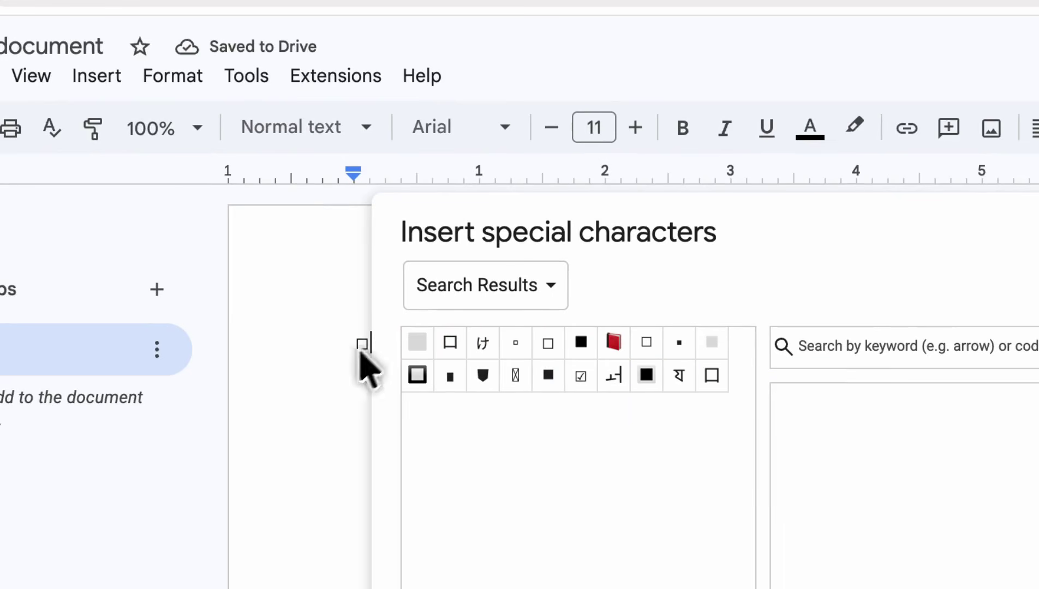
# - Move the dialog clear of the inserted square, draw a box with a check mark, and insert the Ballot Box with Check symbol
pyautogui.moveTo(577, 220); pyautogui.dragTo(711, 229)
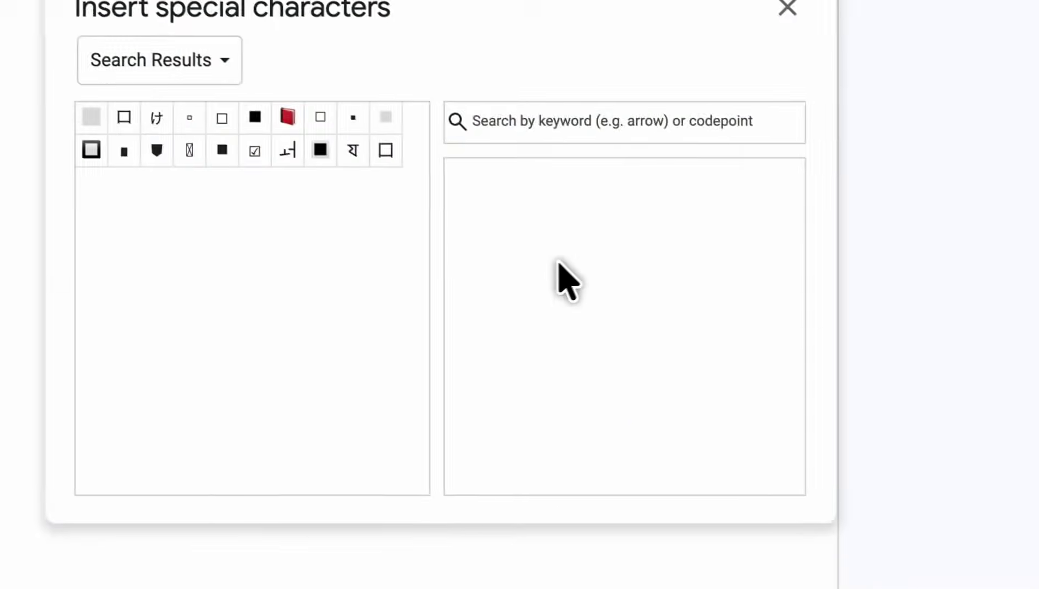
pyautogui.click(645, 259)
pyautogui.click(757, 453)
pyautogui.moveTo(678, 262)
pyautogui.mouseDown()
pyautogui.moveTo(529, 263)
pyautogui.moveTo(538, 368)
pyautogui.moveTo(708, 412)
pyautogui.moveTo(670, 253)
pyautogui.mouseUp()
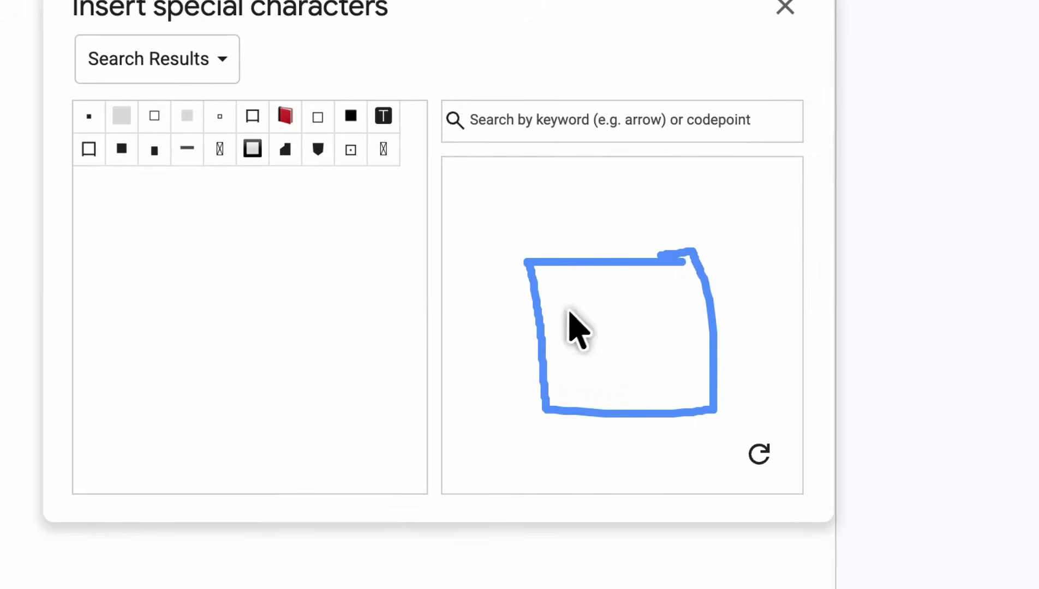
pyautogui.moveTo(568, 311)
pyautogui.mouseDown()
pyautogui.moveTo(684, 256)
pyautogui.moveTo(705, 223)
pyautogui.mouseUp()
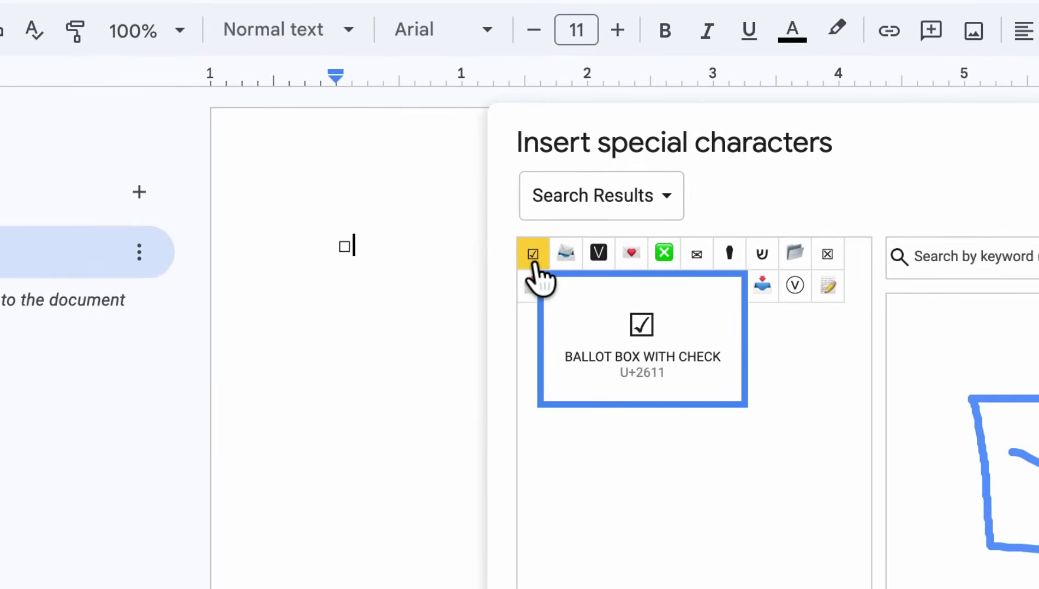
pyautogui.click(391, 210)
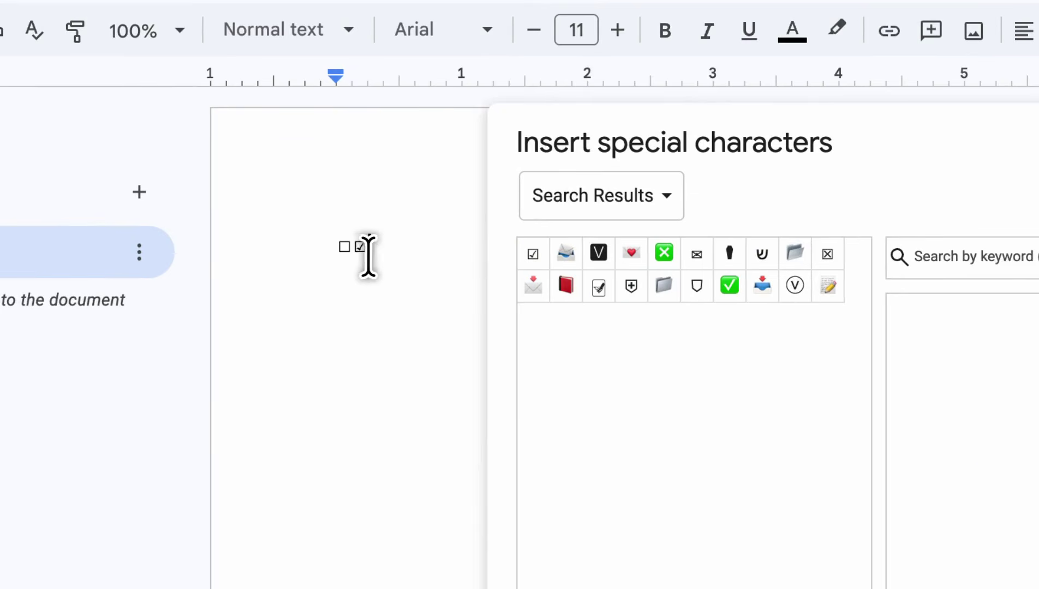
# - Draw a box with an X inside and insert the matching Ballot Box with X symbol after the checked box
pyautogui.moveTo(1038, 366); pyautogui.dragTo(1009, 369)
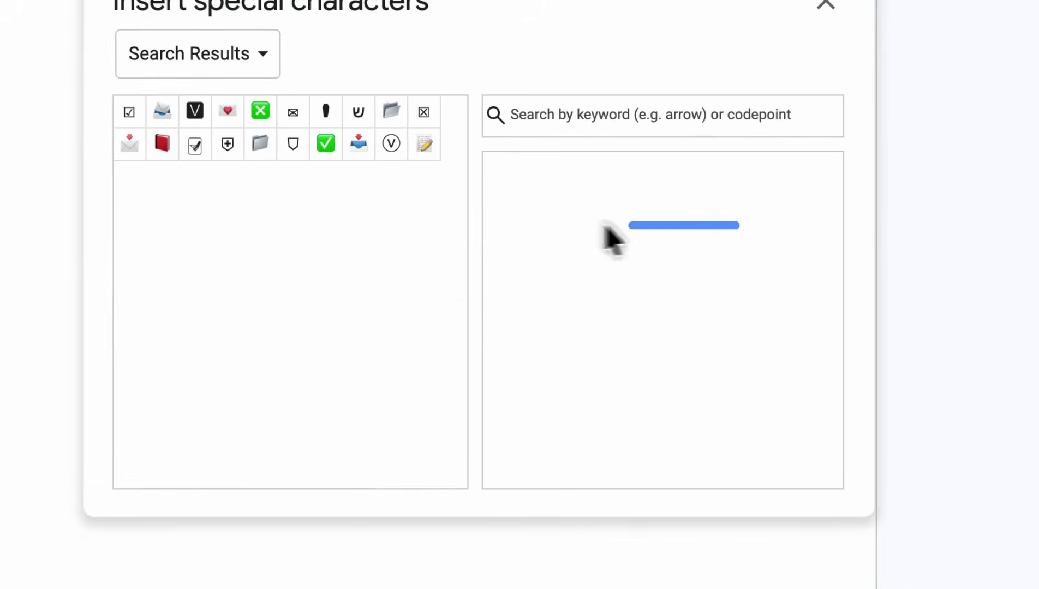
pyautogui.moveTo(603, 225)
pyautogui.mouseDown()
pyautogui.moveTo(556, 415)
pyautogui.moveTo(746, 393)
pyautogui.moveTo(735, 226)
pyautogui.mouseUp()
pyautogui.moveTo(602, 277); pyautogui.dragTo(613, 282)
pyautogui.moveTo(682, 335); pyautogui.dragTo(746, 375)
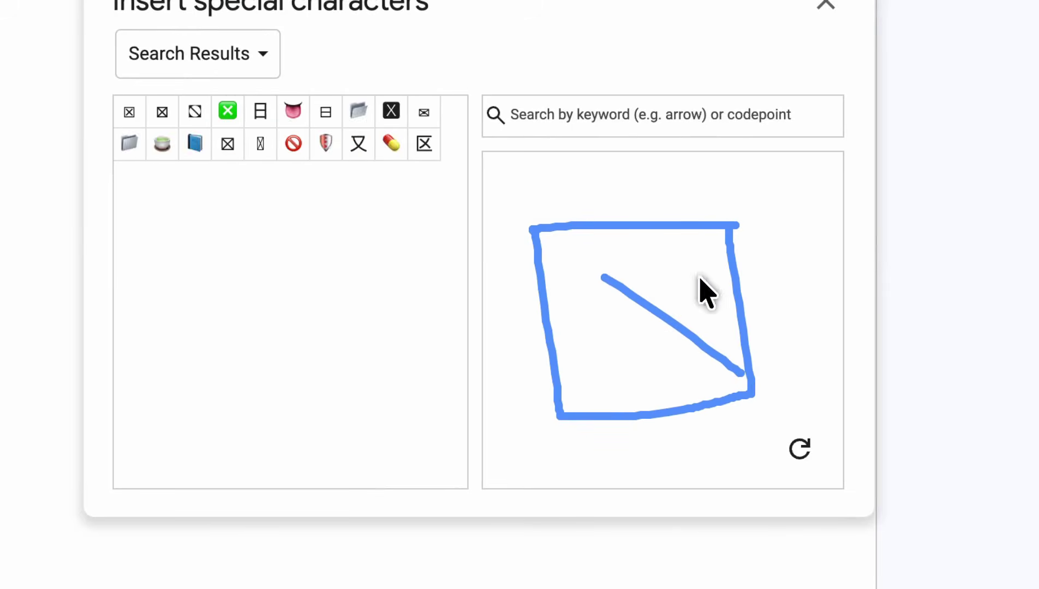
pyautogui.moveTo(704, 279); pyautogui.dragTo(522, 400)
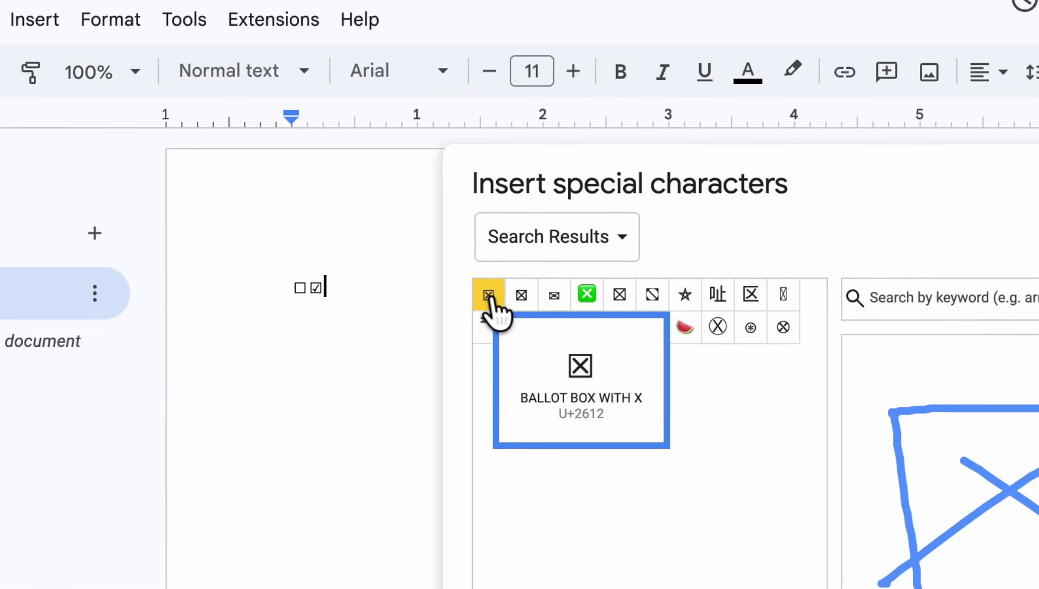
pyautogui.click(456, 278)
# - Close the special characters dialog and enlarge the three inserted box symbols to font size 41
pyautogui.moveTo(339, 294); pyautogui.dragTo(295, 292)
pyautogui.click(1038, 182)
pyautogui.click(599, 117)
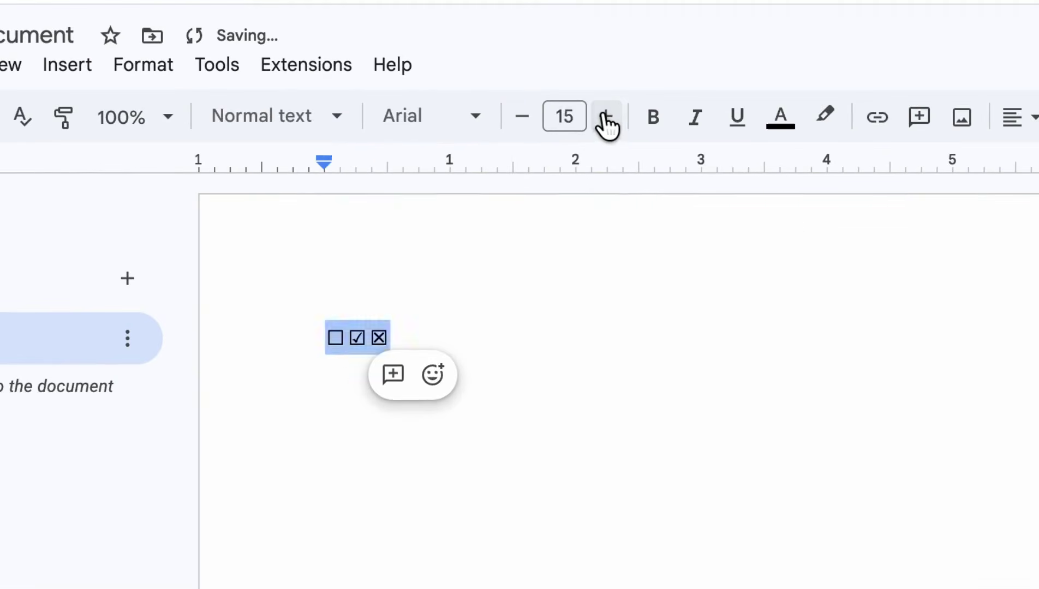
pyautogui.click(599, 116)
pyautogui.click(599, 116)
pyautogui.click(600, 116)
pyautogui.click(605, 116)
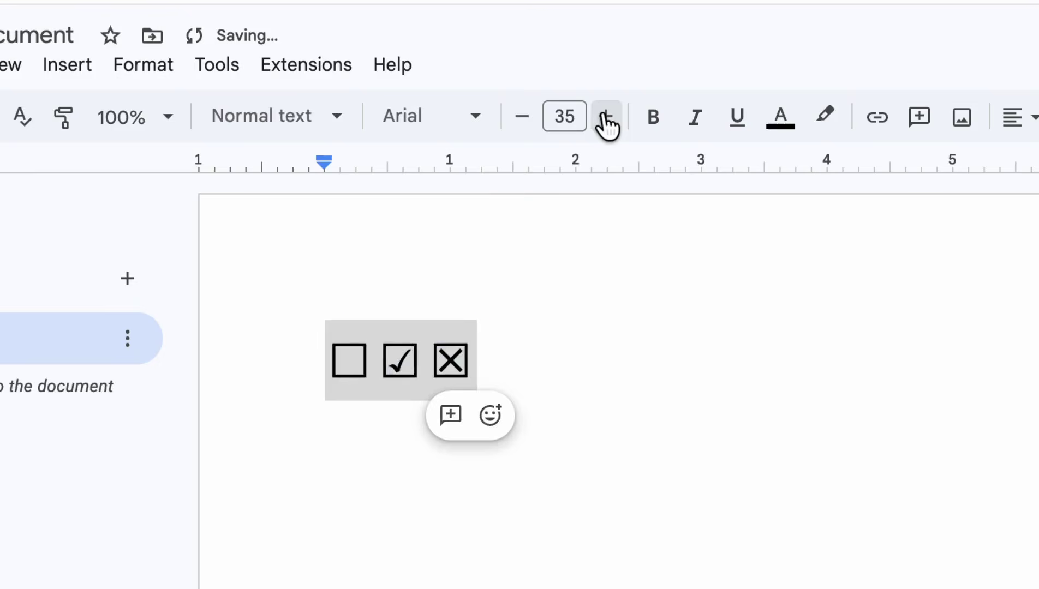
pyautogui.click(606, 116)
pyautogui.click(606, 116)
pyautogui.moveTo(540, 367); pyautogui.dragTo(509, 367)
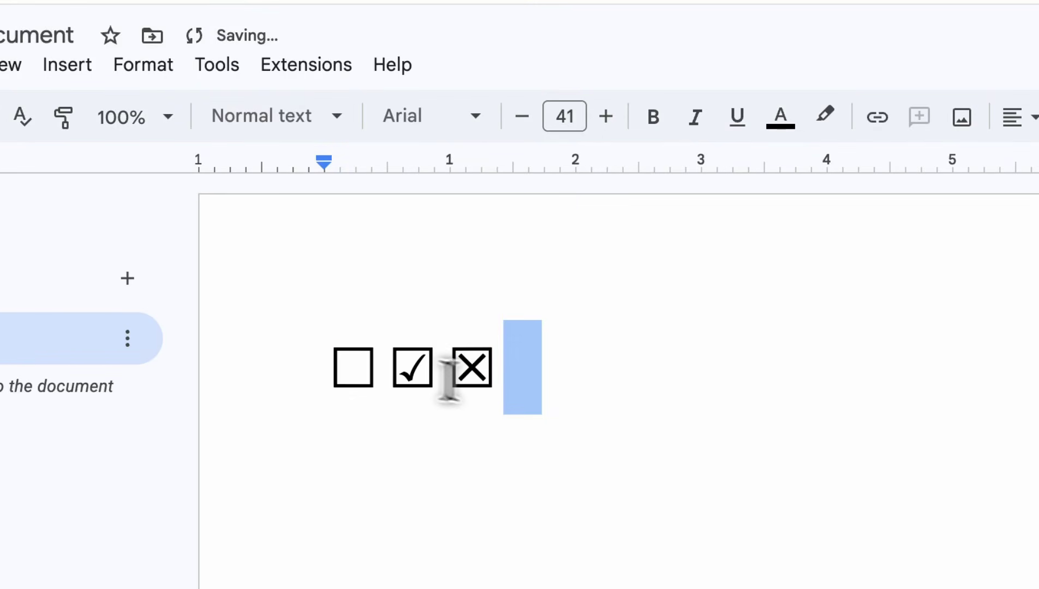
pyautogui.click(499, 405)
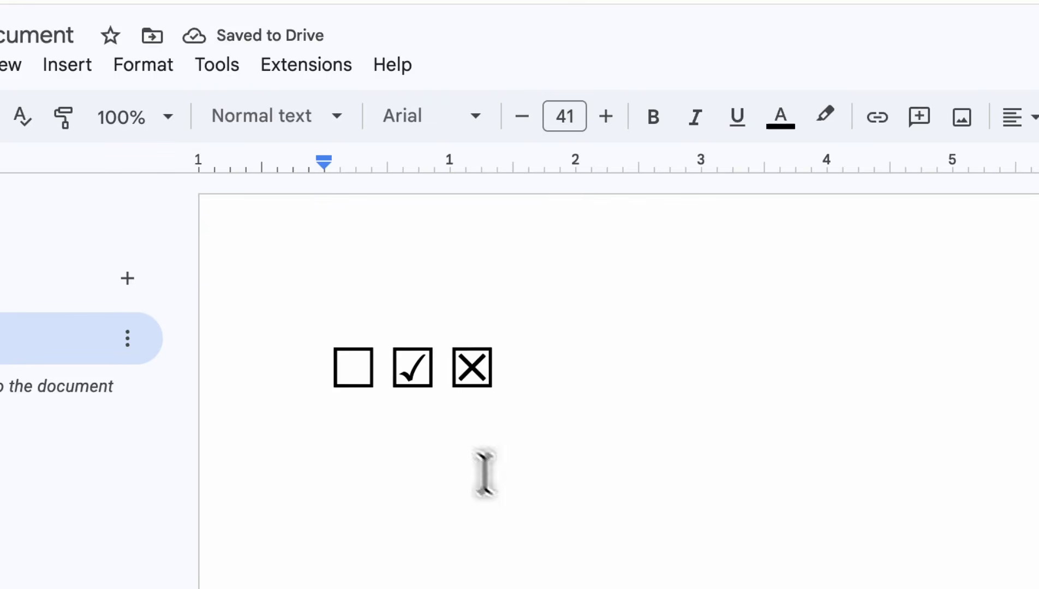